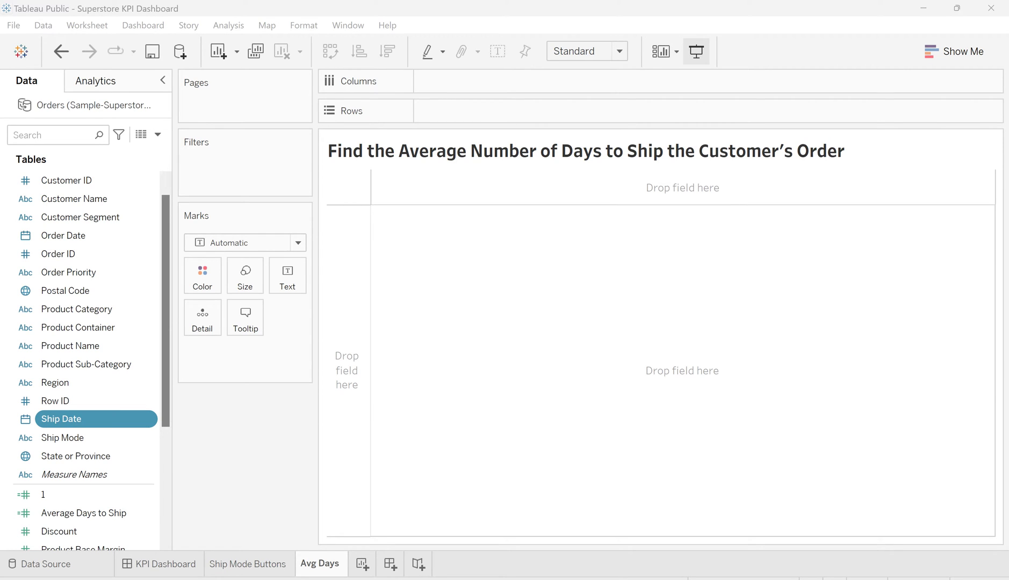
click(116, 237)
click(90, 416)
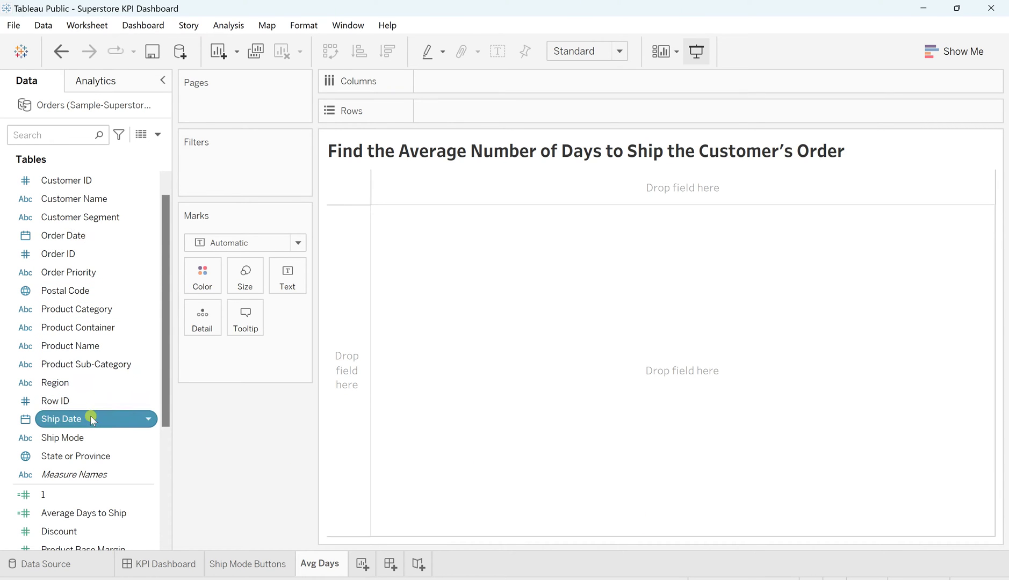
click(74, 235)
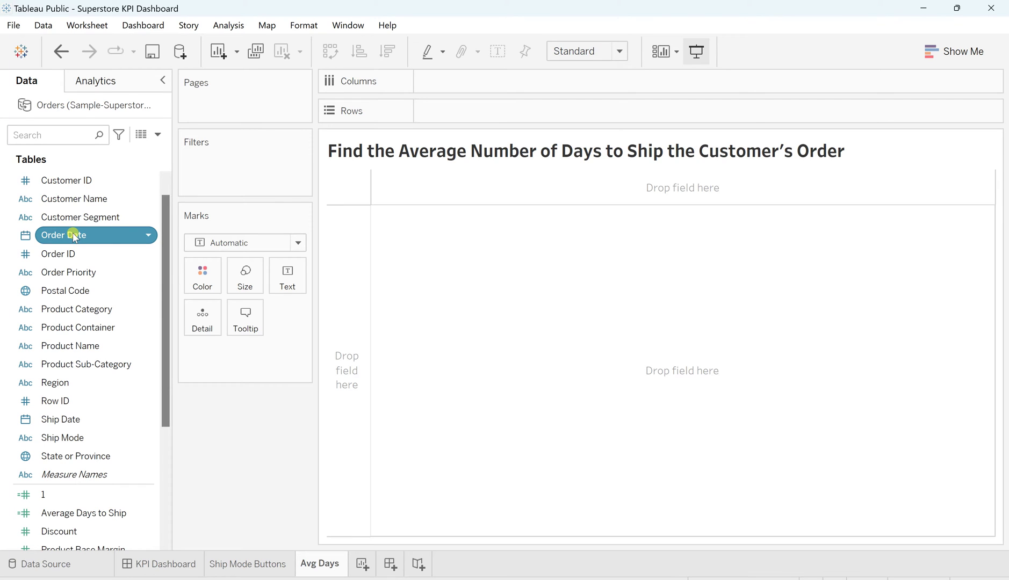
click(86, 423)
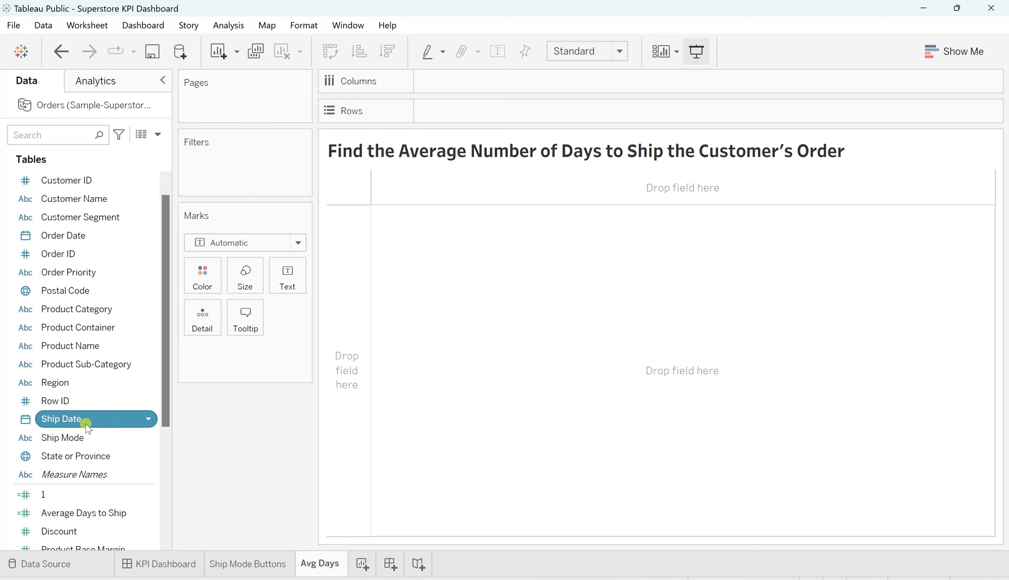
mouse_move(86, 425)
mouse_down()
mouse_move(363, 334)
mouse_move(375, 317)
mouse_up()
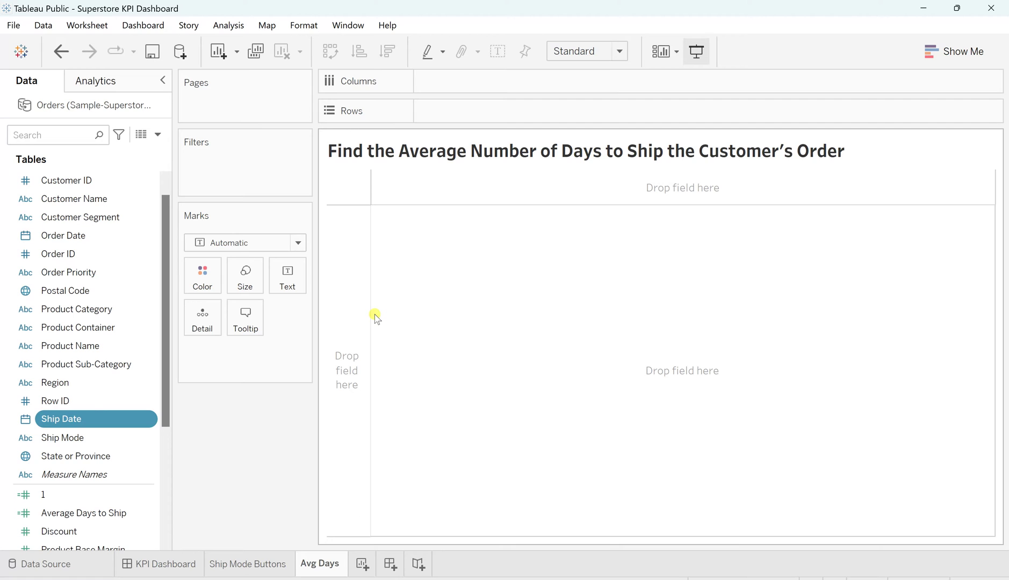
Create a calculated field and begin its formula with the DATEDIFF function, using 'day' as the date part.
click(228, 24)
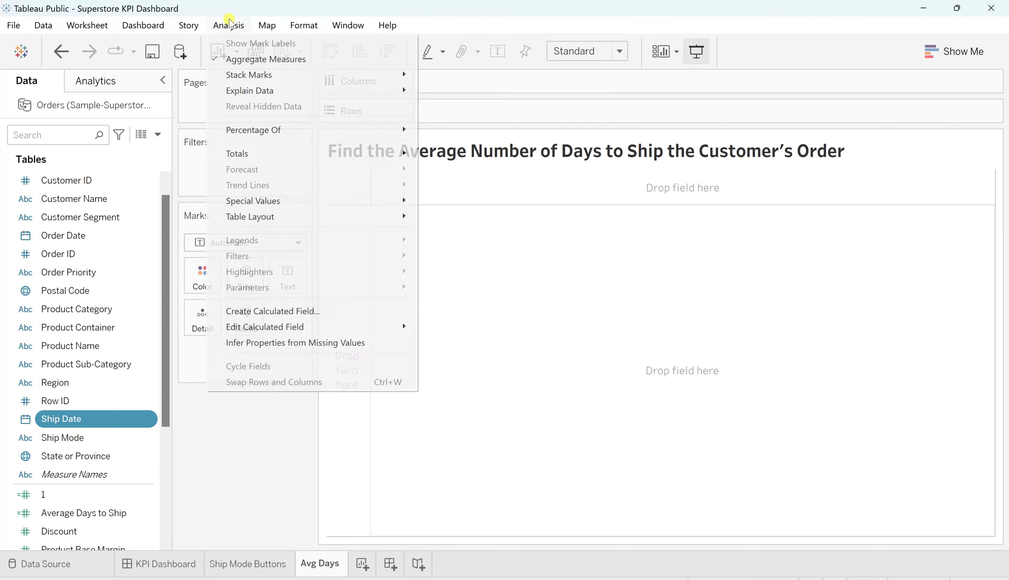
click(269, 311)
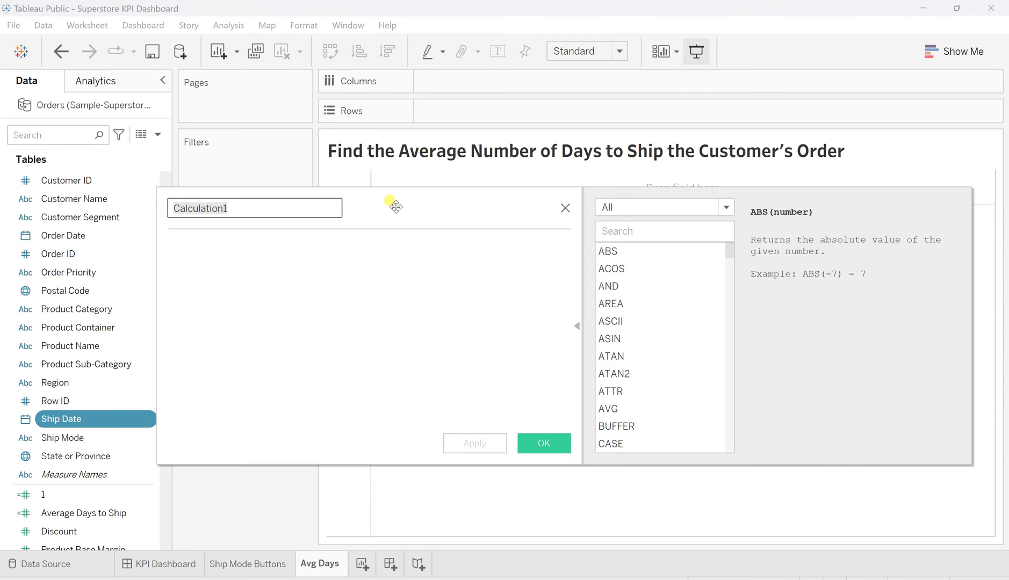
click(264, 257)
text(datediff)
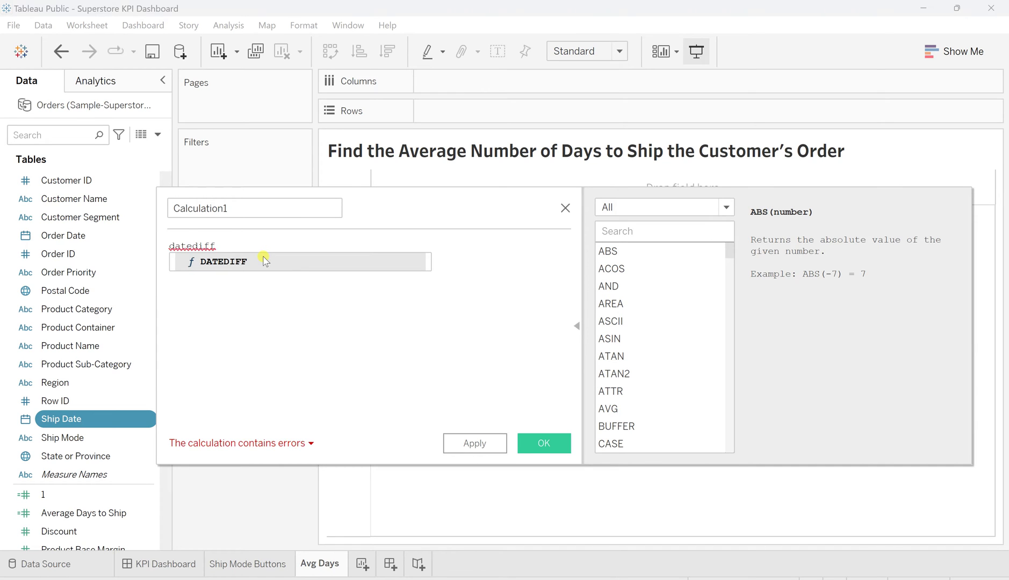
key(Return)
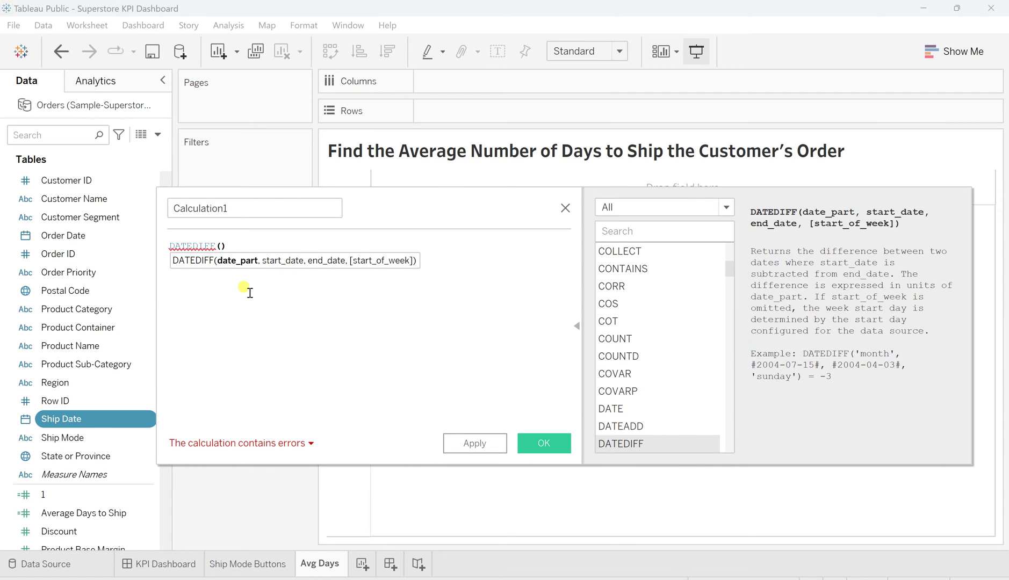
text('day)
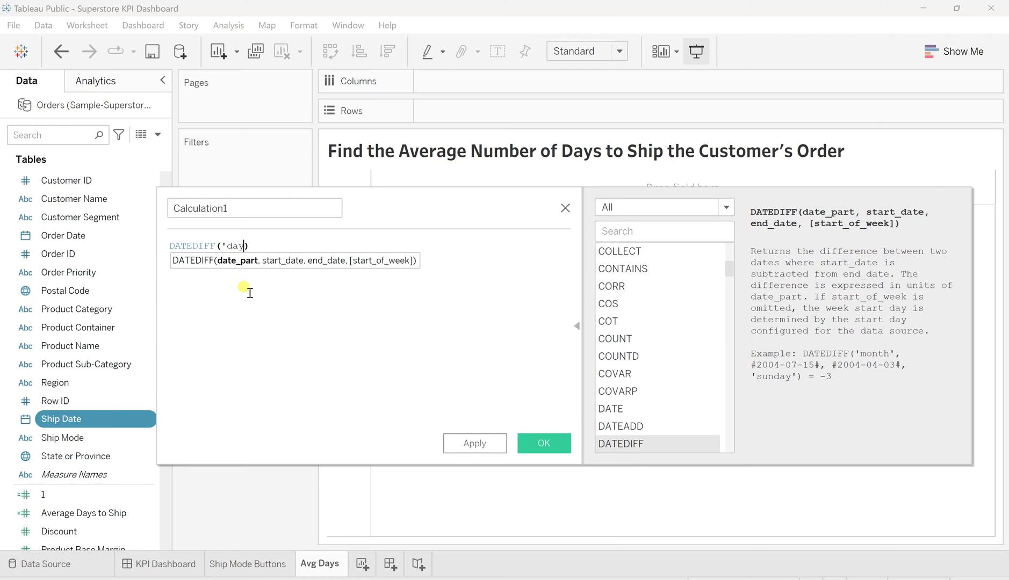
text(')
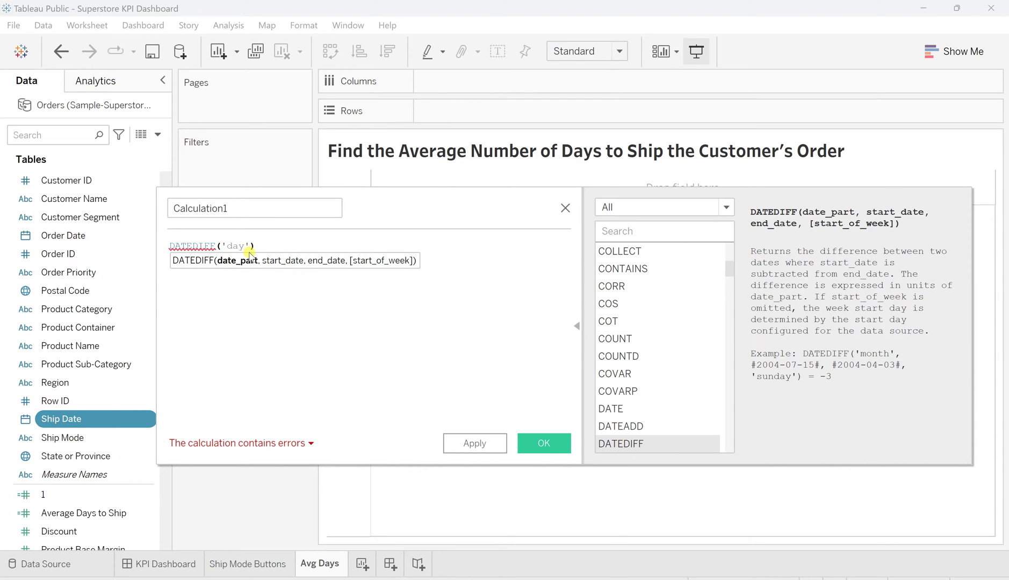
text(,)
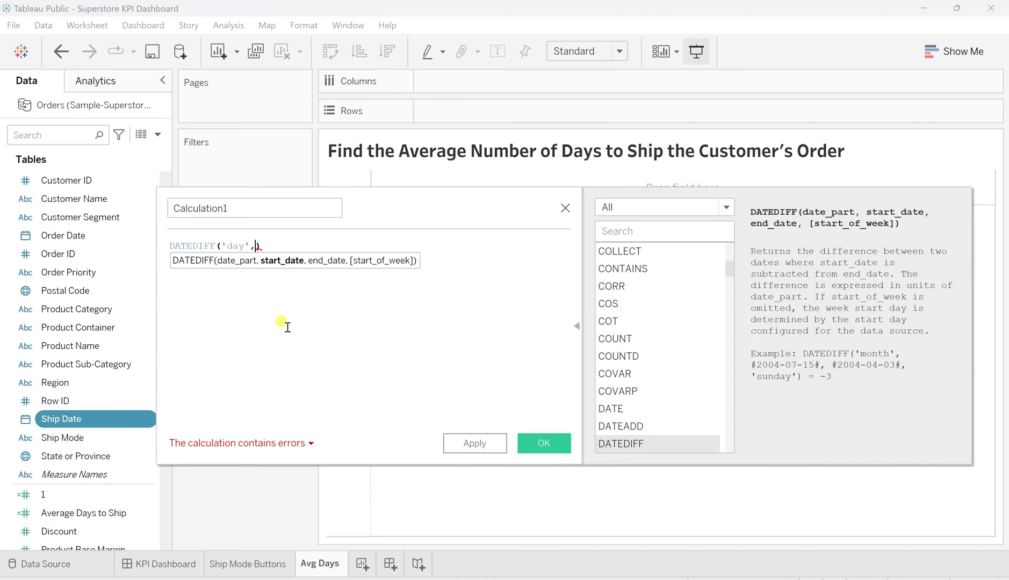
Complete the DATEDIFF arguments with [Order Date] as the start date and [Ship Date] as the end date.
text(orde)
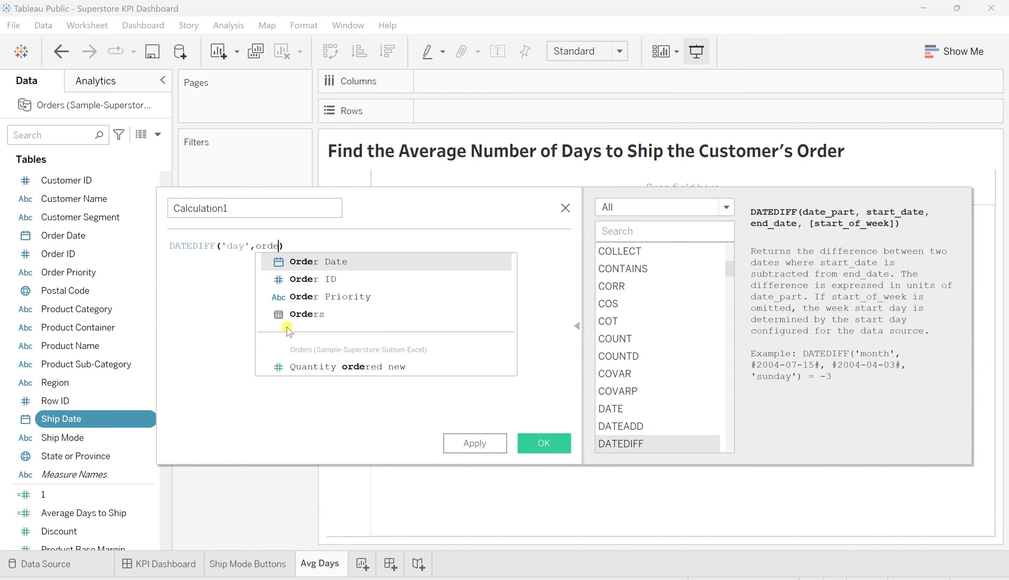
key(Return)
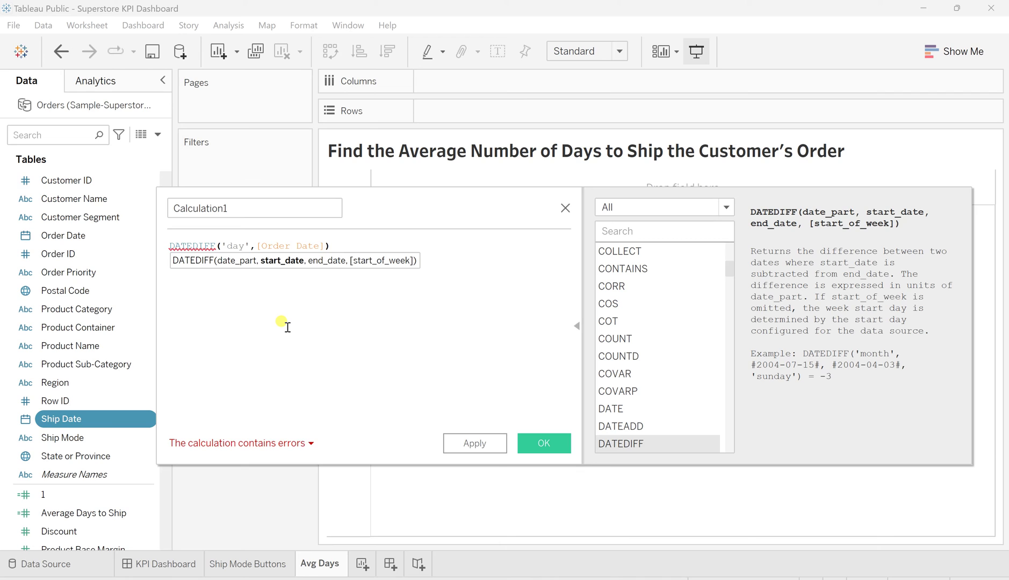
text(,)
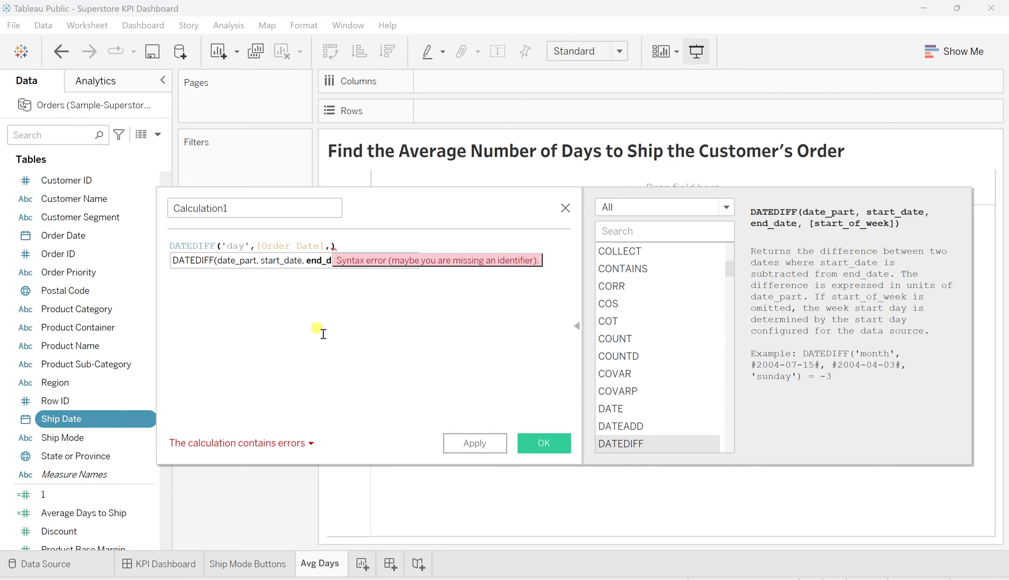
click(332, 252)
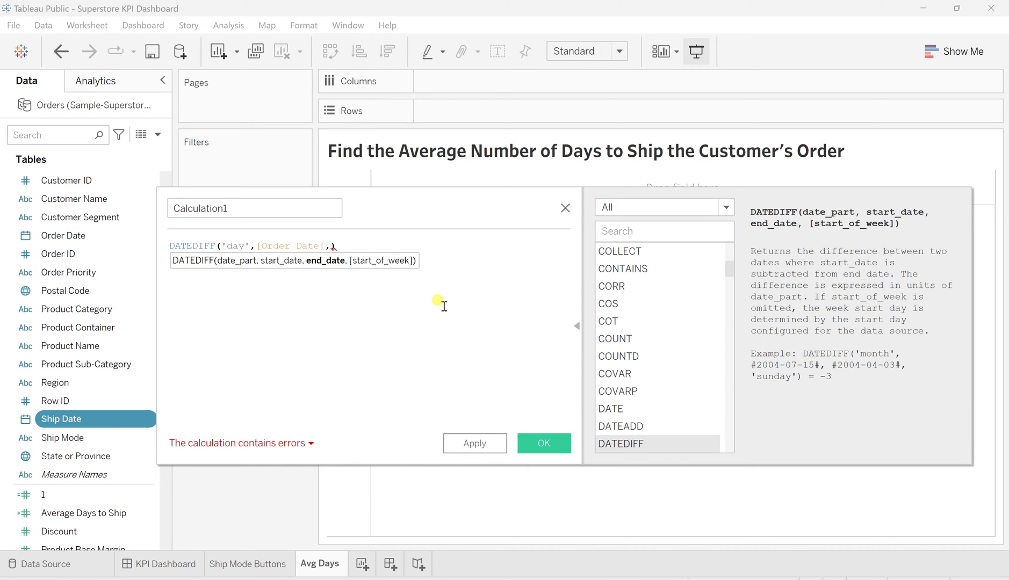
text(shi)
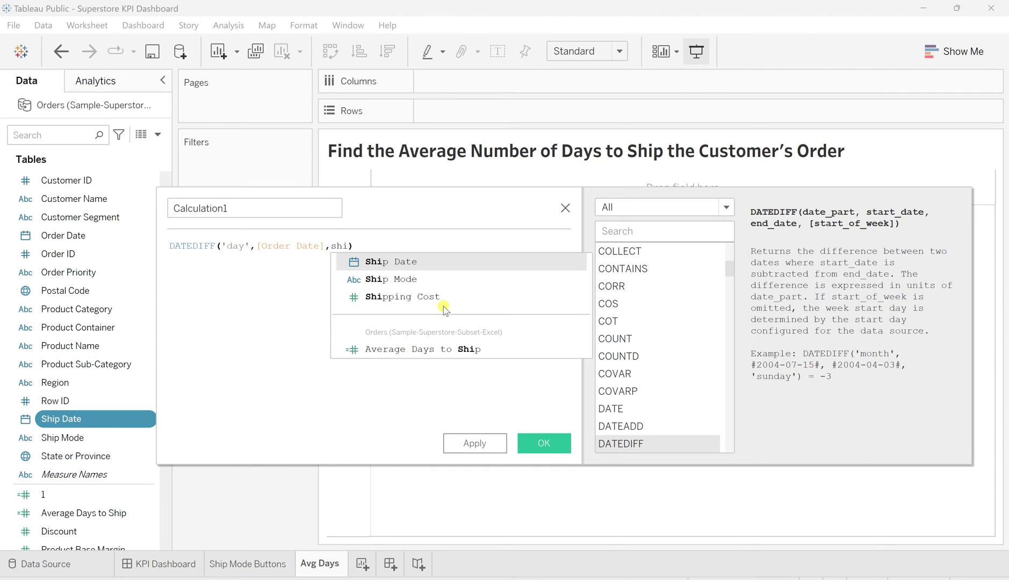
key(Return)
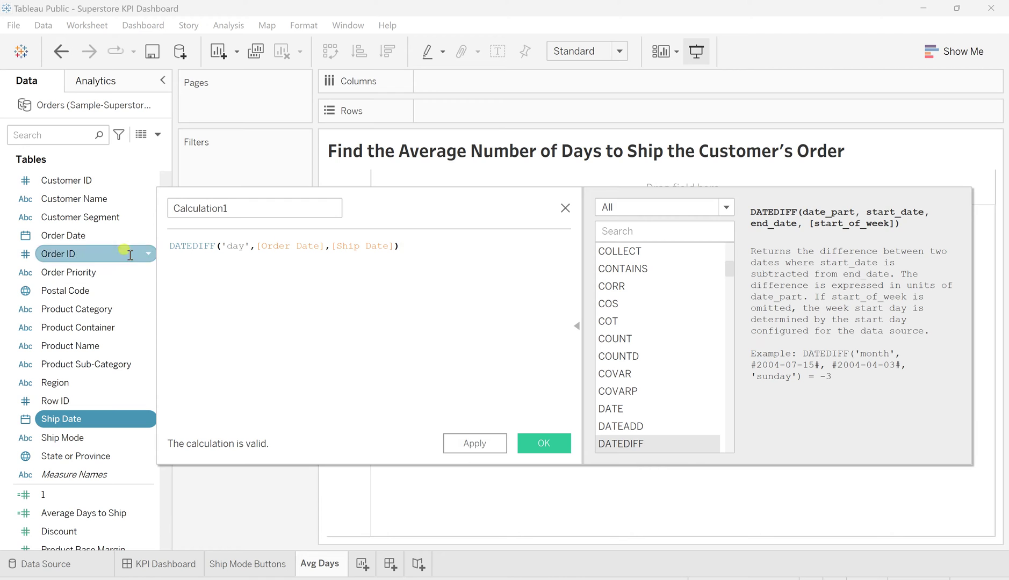
Add 1 to the DATEDIFF result and wrap the whole expression in sum().
click(172, 248)
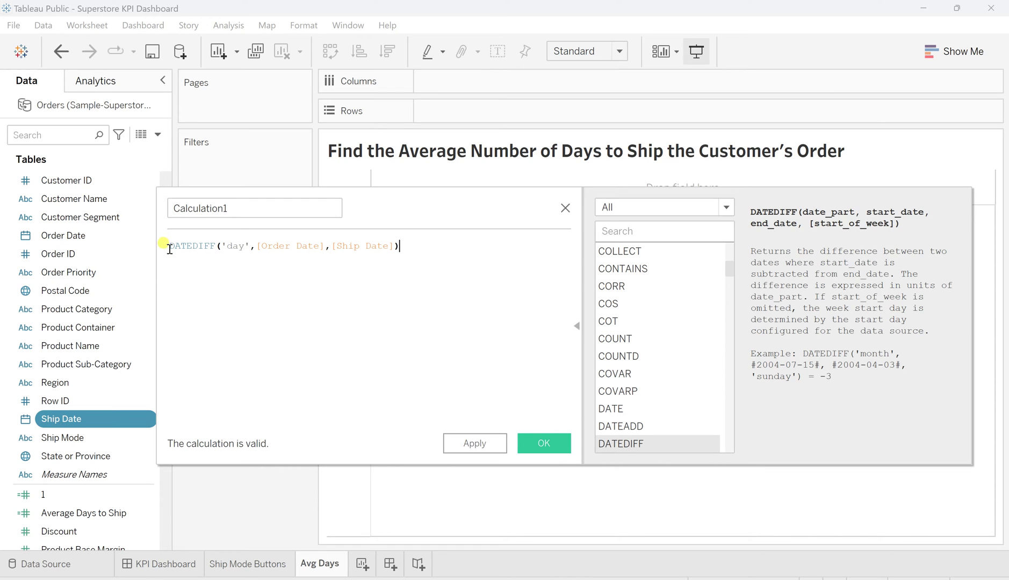
text(sum()
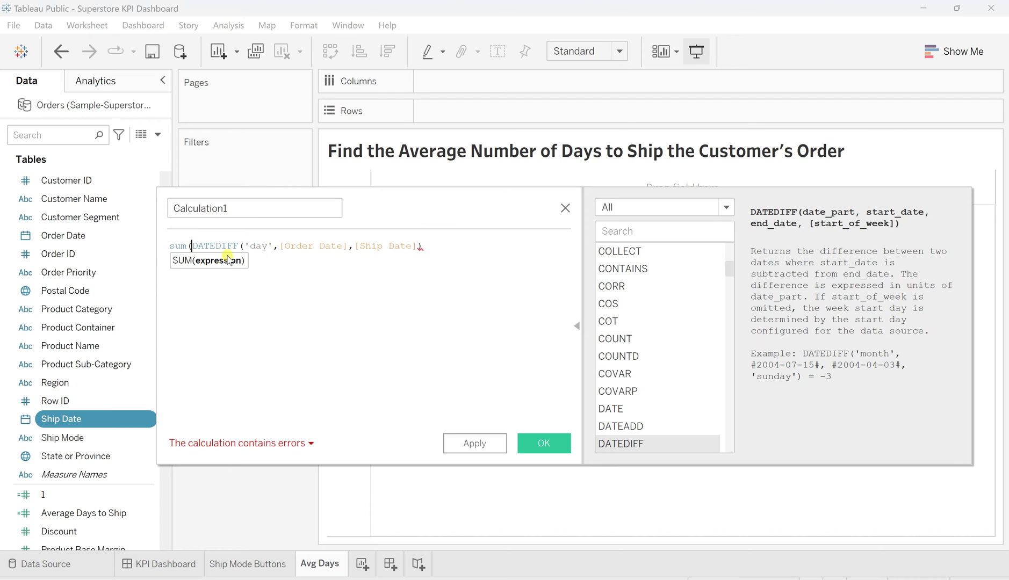
click(430, 246)
text())
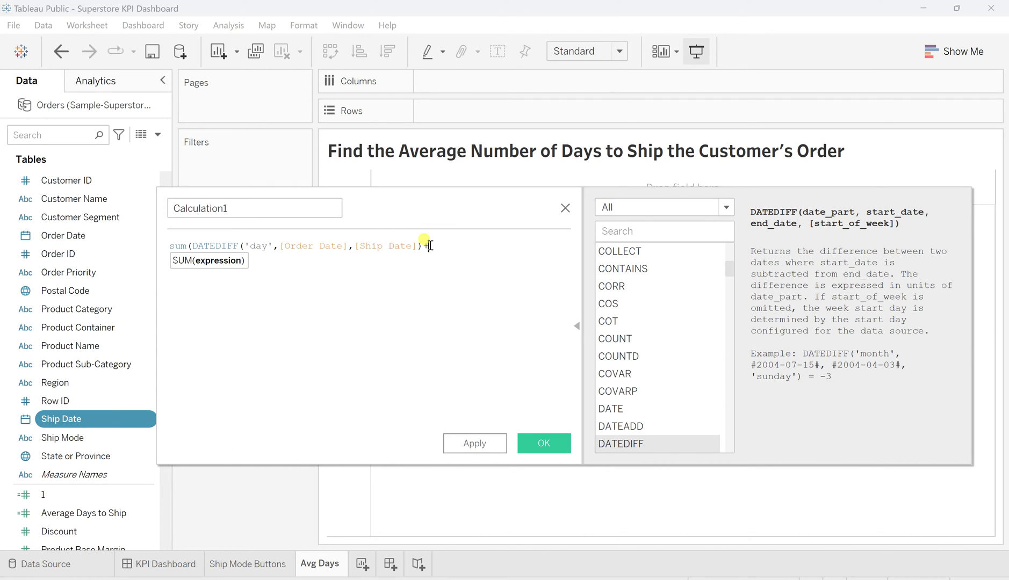
text(+1))
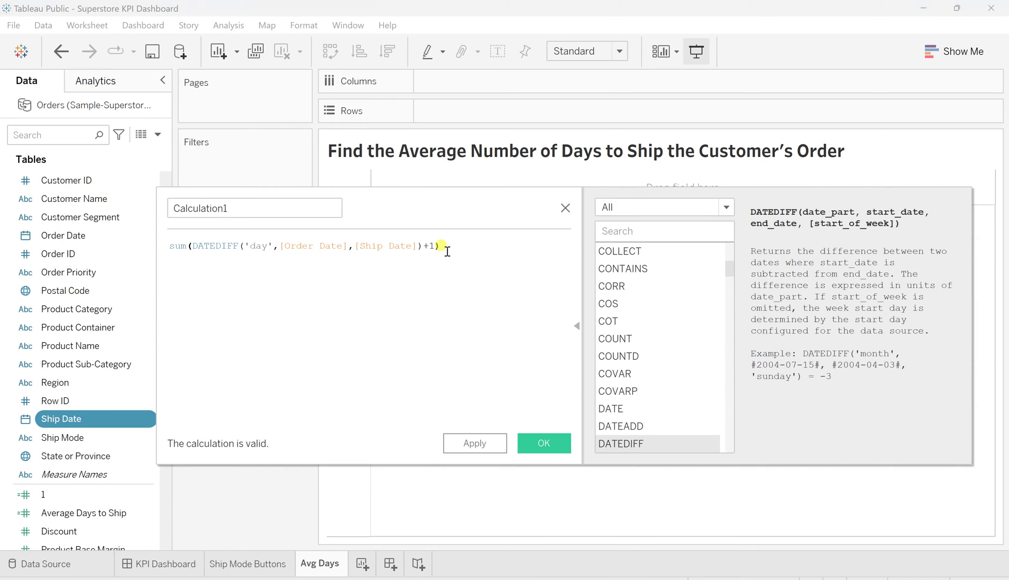
Divide the summed expression by the distinct count of orders, COUNTD([Order ID]).
drag(441, 246, 186, 236)
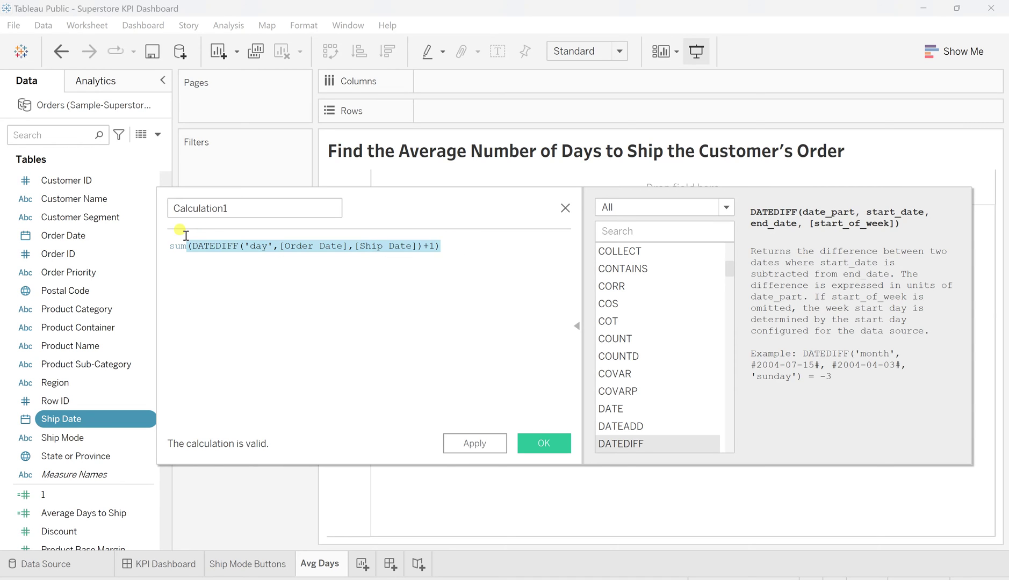
click(466, 245)
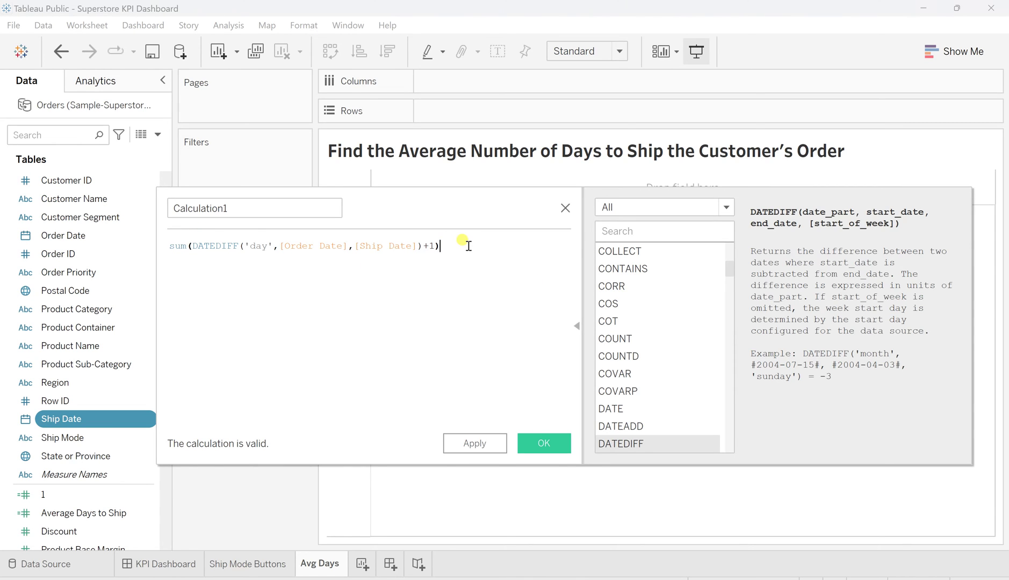
text(/)
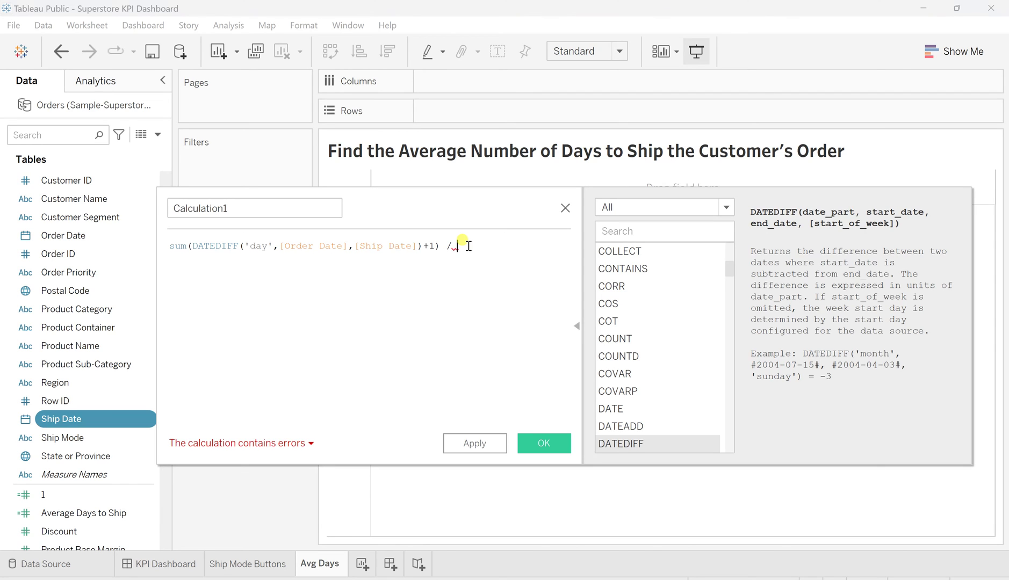
text( cou)
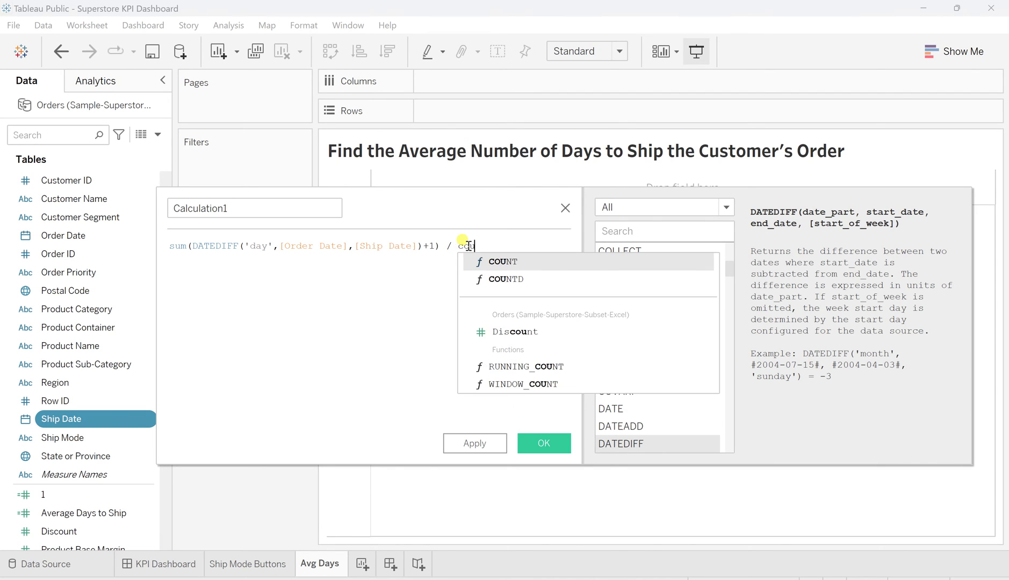
text(nt)
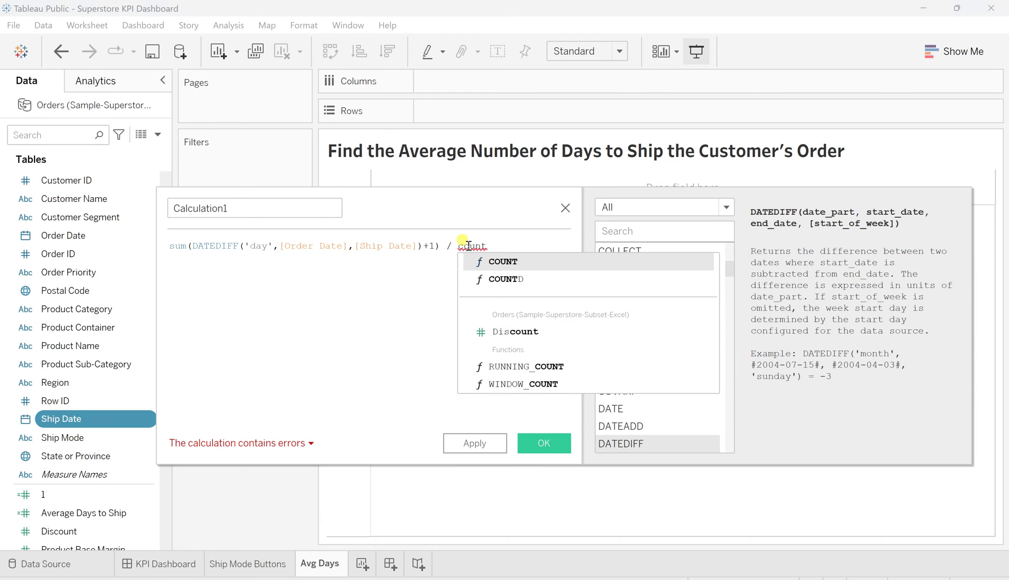
key(Down)
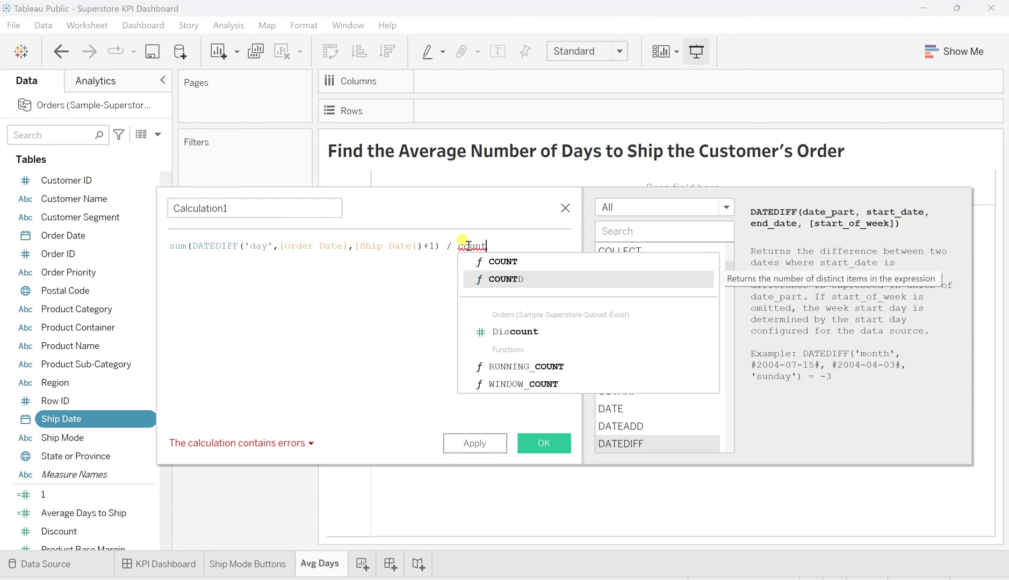
key(Return)
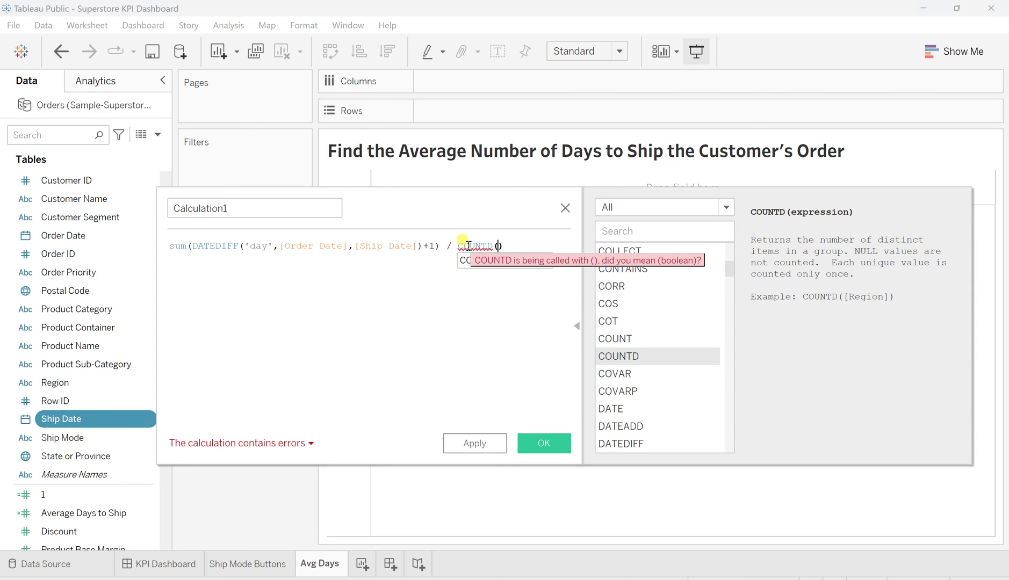
text(order)
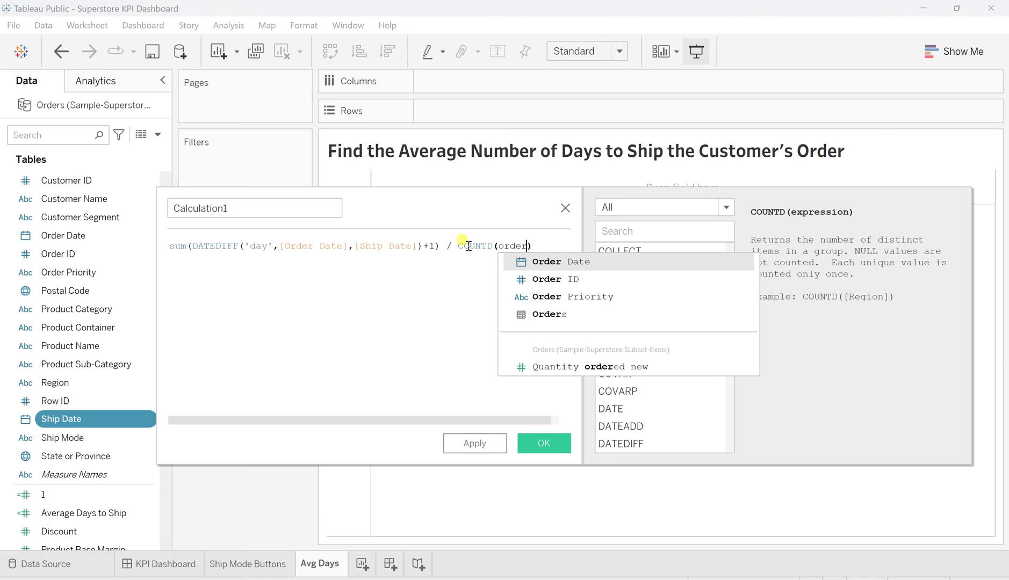
key(Down)
key(Return)
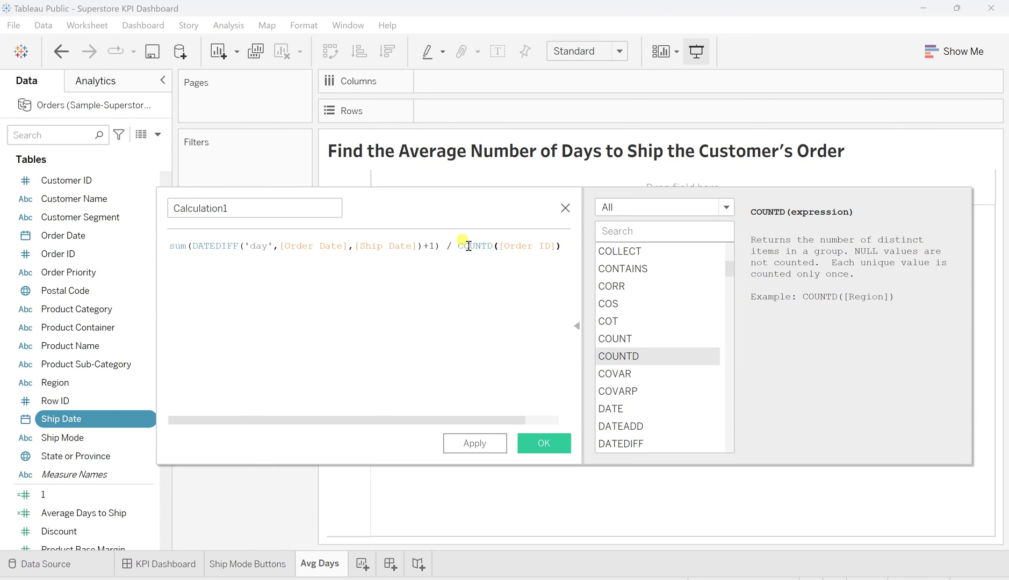
click(549, 249)
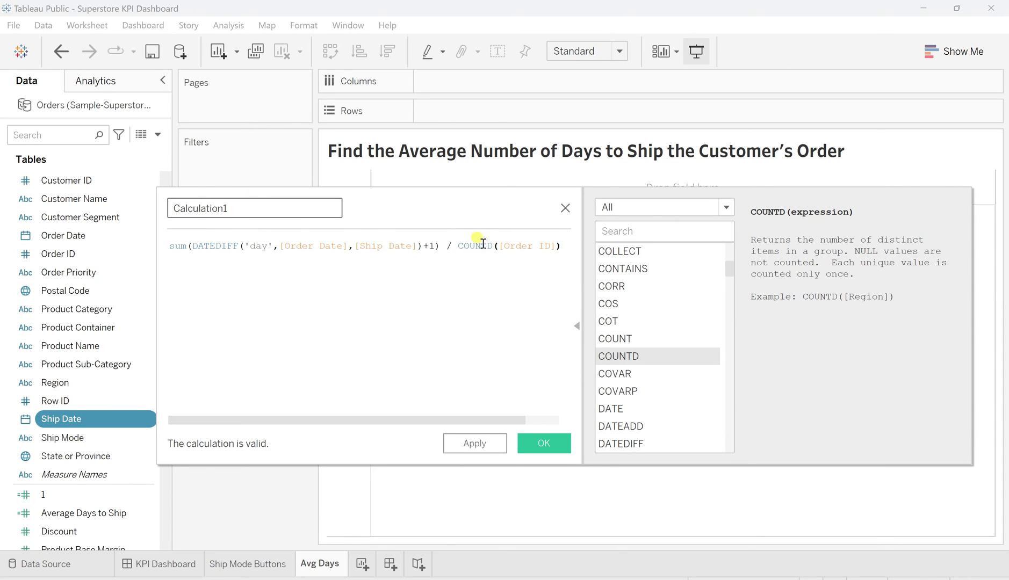
Name the calculated field "Avg no. of Days", then apply and save it.
click(235, 217)
key(BackSpace)
key(BackSpace)
key(BackSpace)
key(BackSpace)
key(BackSpace)
key(BackSpace)
key(BackSpace)
key(BackSpace)
key(BackSpace)
key(BackSpace)
key(BackSpace)
key(BackSpace)
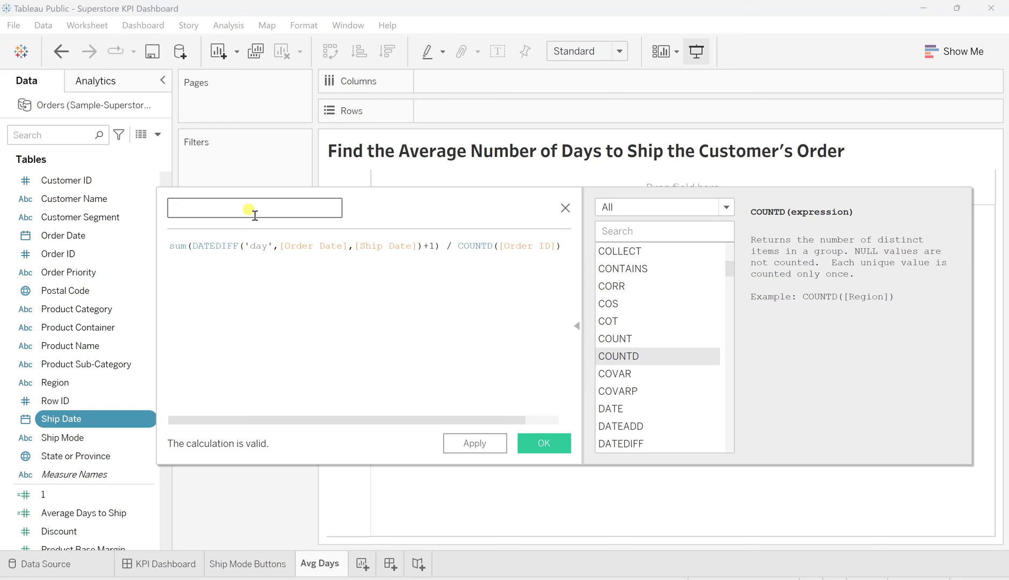
text(Avg)
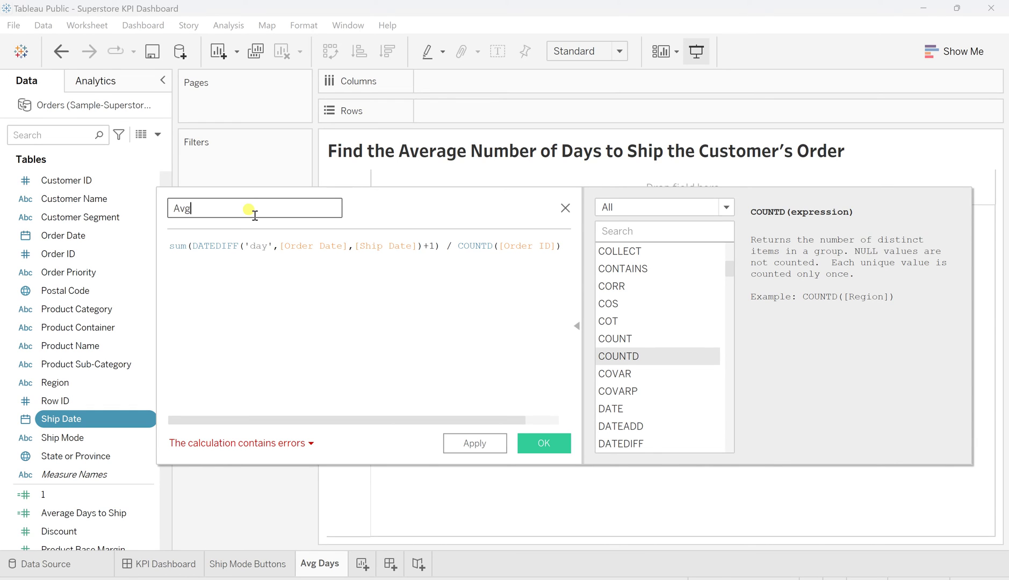
text( no. of Days)
click(472, 442)
click(534, 440)
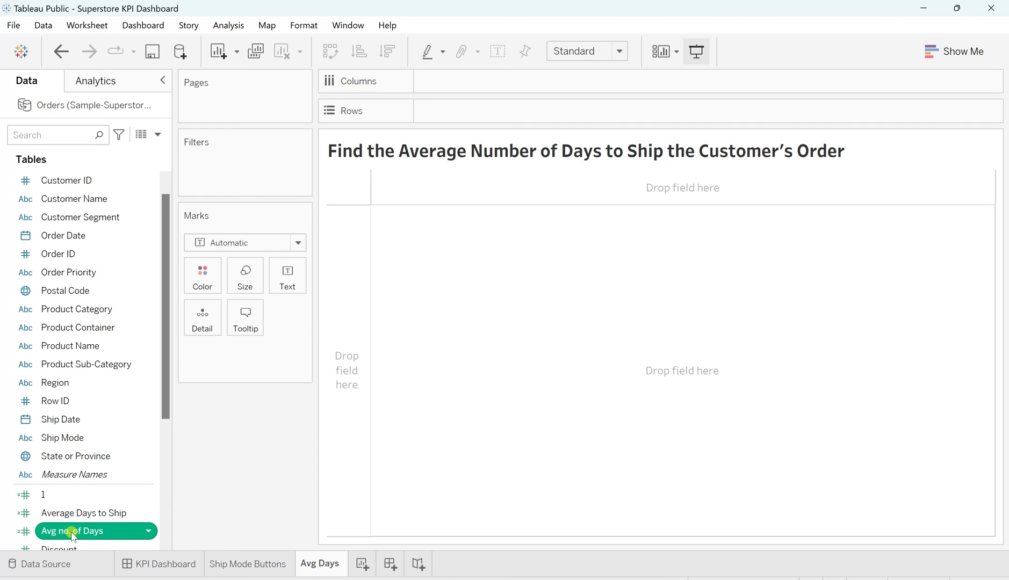
Place the Avg no. of Days field on Rows in the Avg Days worksheet.
mouse_move(72, 534)
mouse_down()
mouse_move(492, 130)
mouse_move(456, 112)
mouse_up()
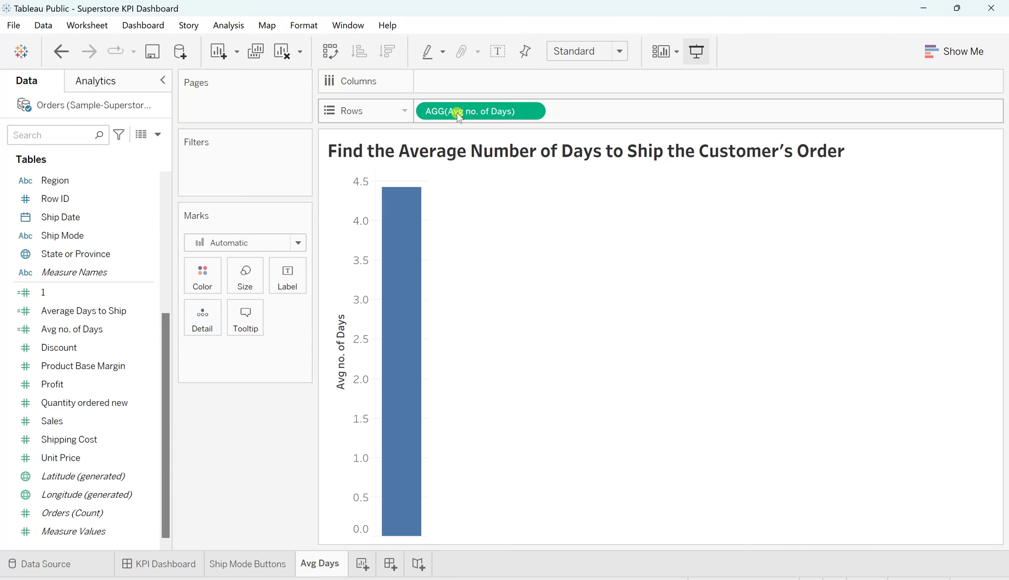
Convert the Avg no. of Days field on Rows to discrete so the worksheet shows it as a number.
click(531, 112)
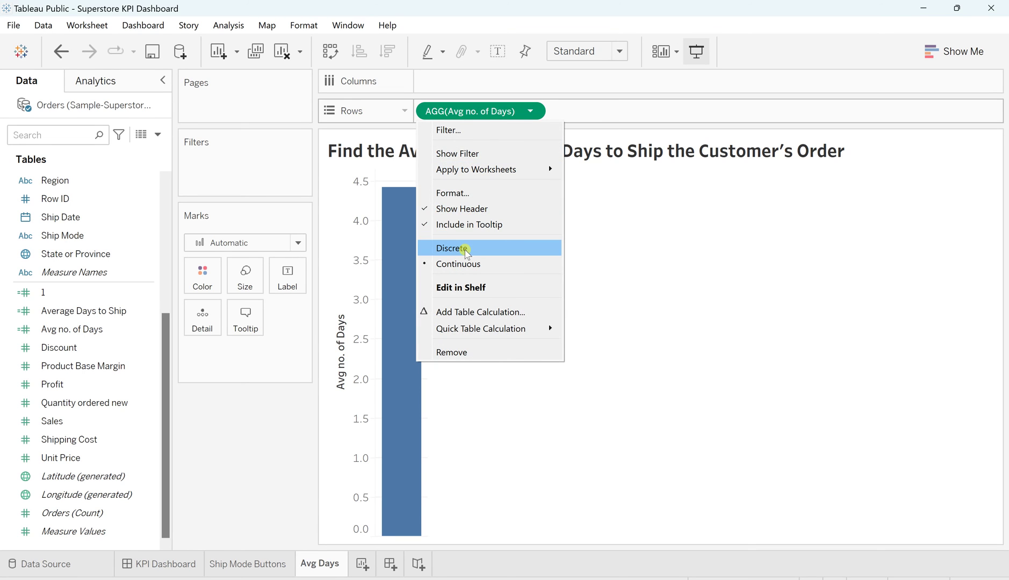
click(466, 250)
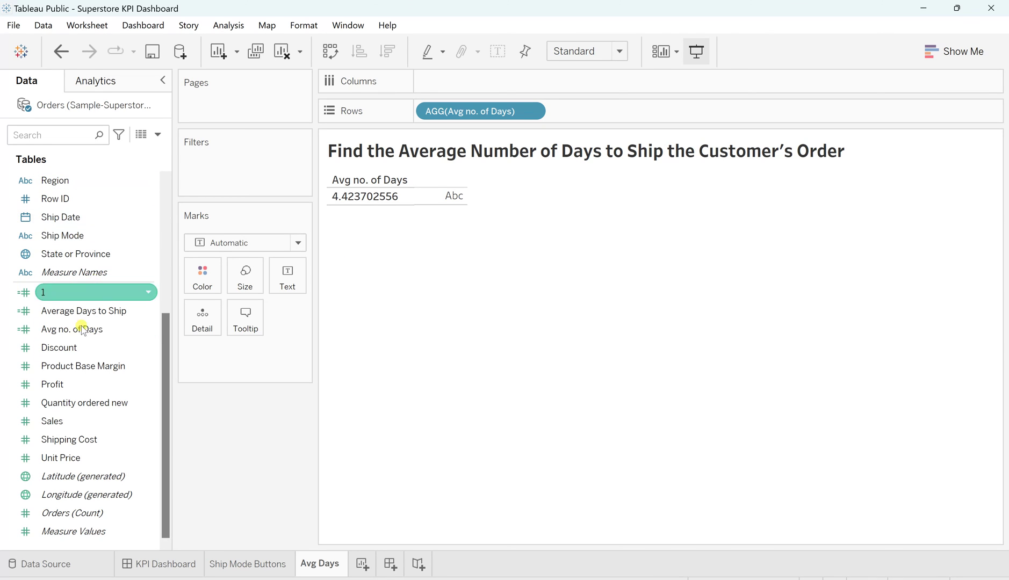
click(344, 203)
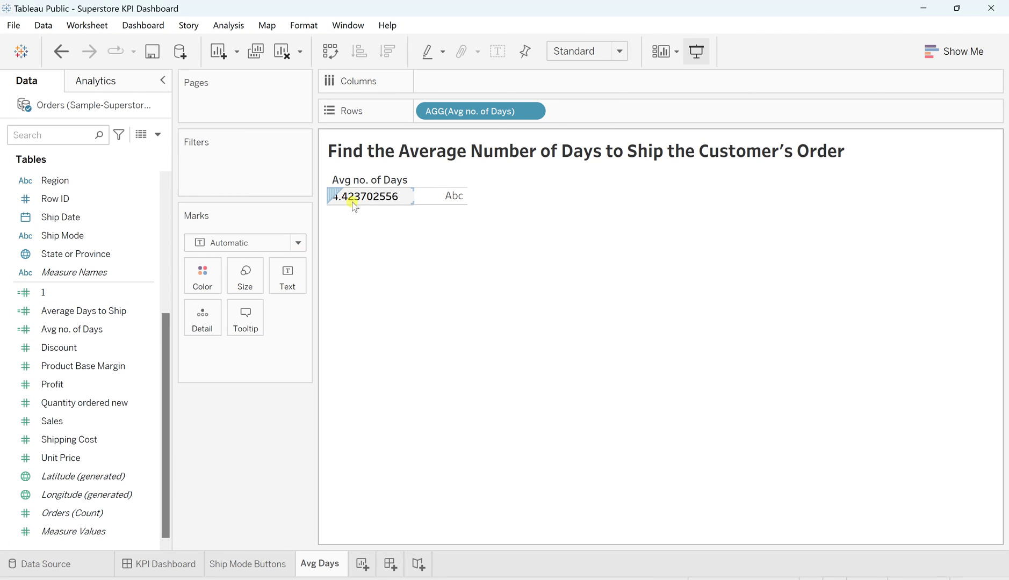
click(382, 215)
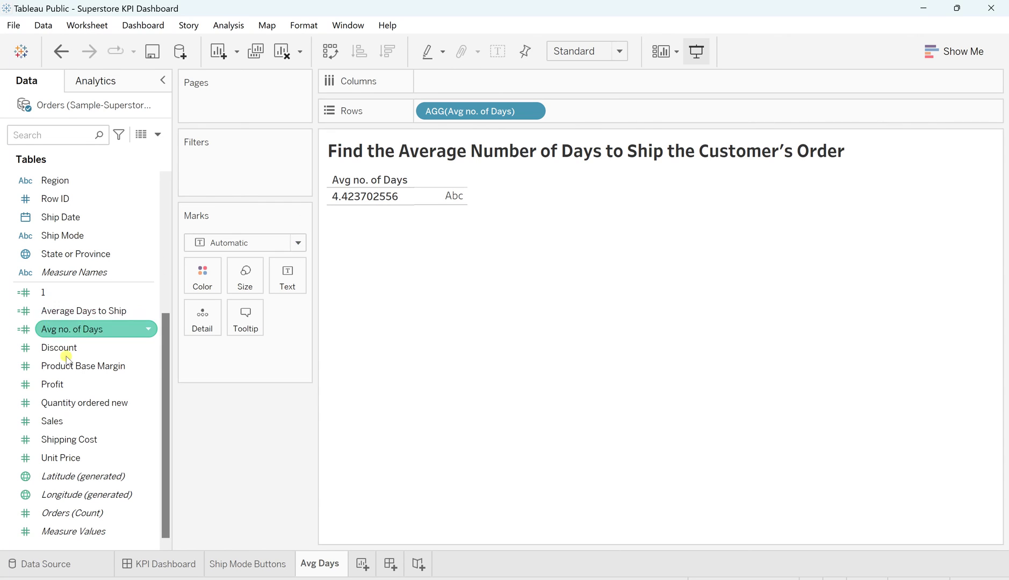
Check the average days per order by adding Order ID with all members before Avg no. of Days on Rows, and remove Order ID again.
scroll(72, 373, up, 4)
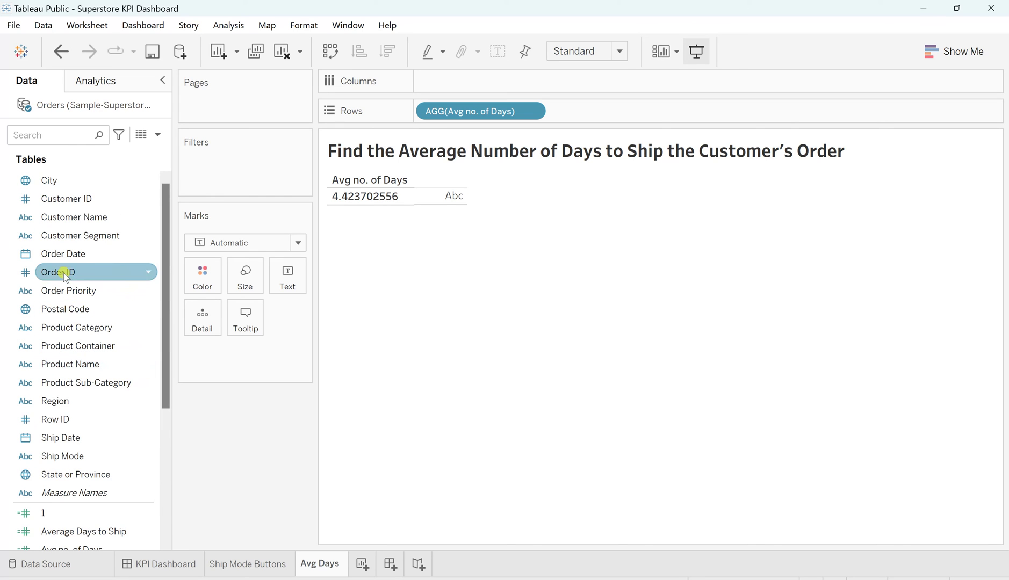
drag(74, 273, 417, 112)
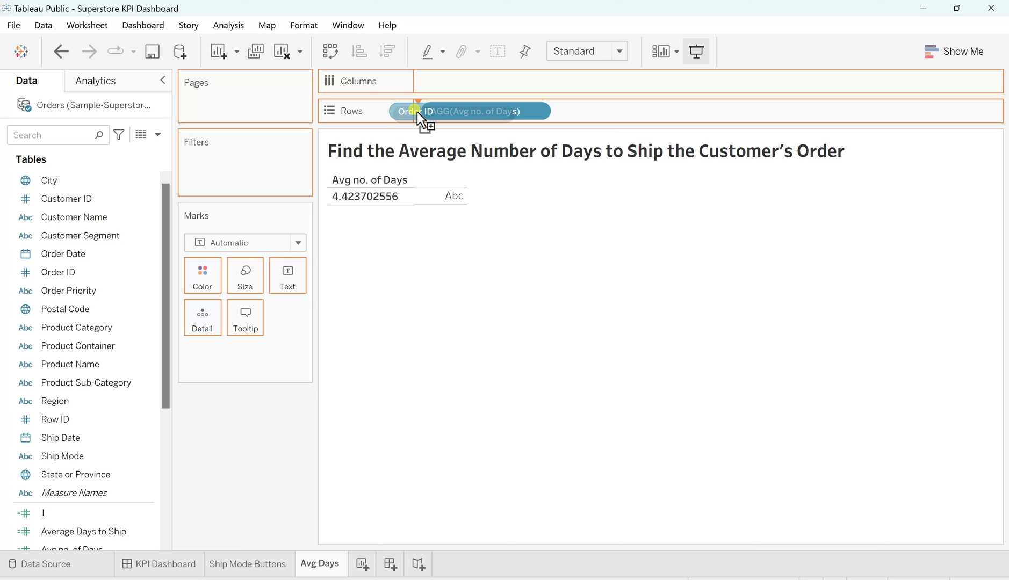
drag(417, 112, 417, 112)
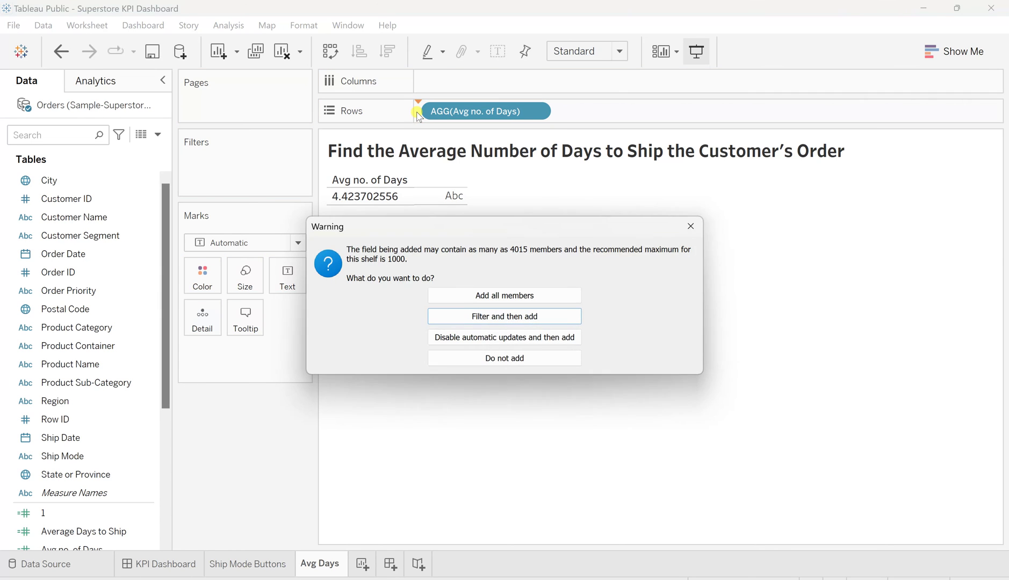
click(526, 297)
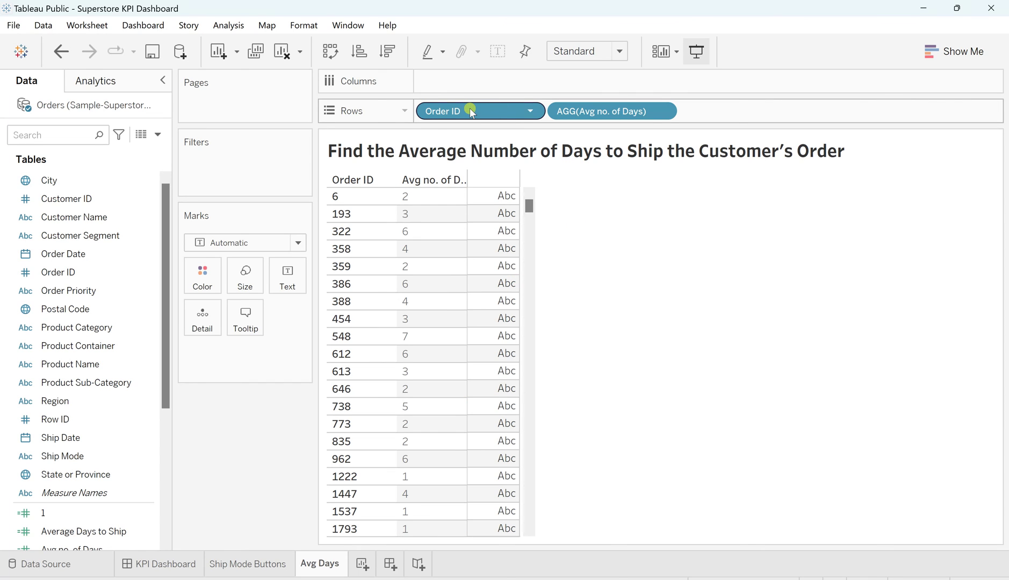
drag(471, 112, 74, 225)
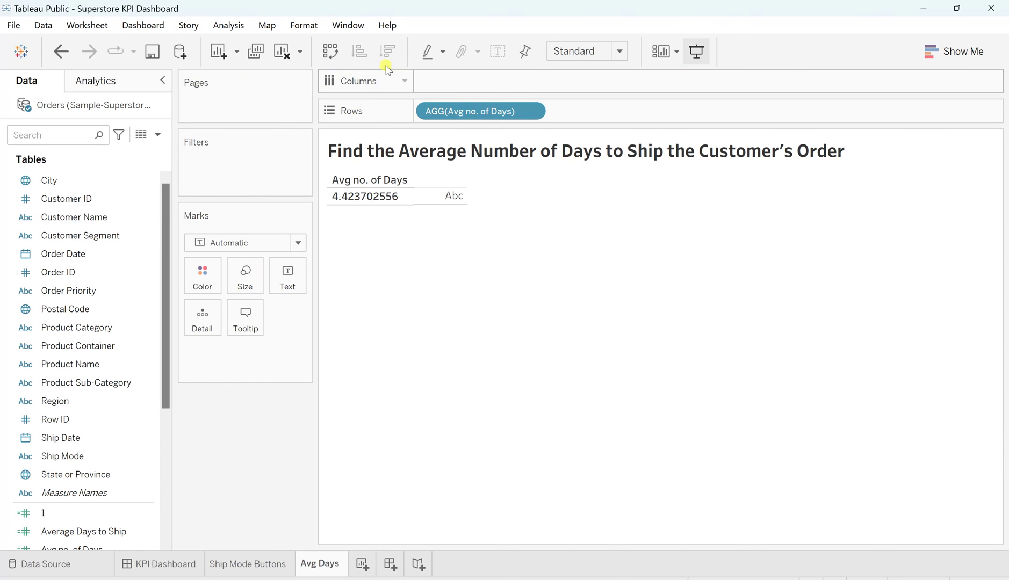